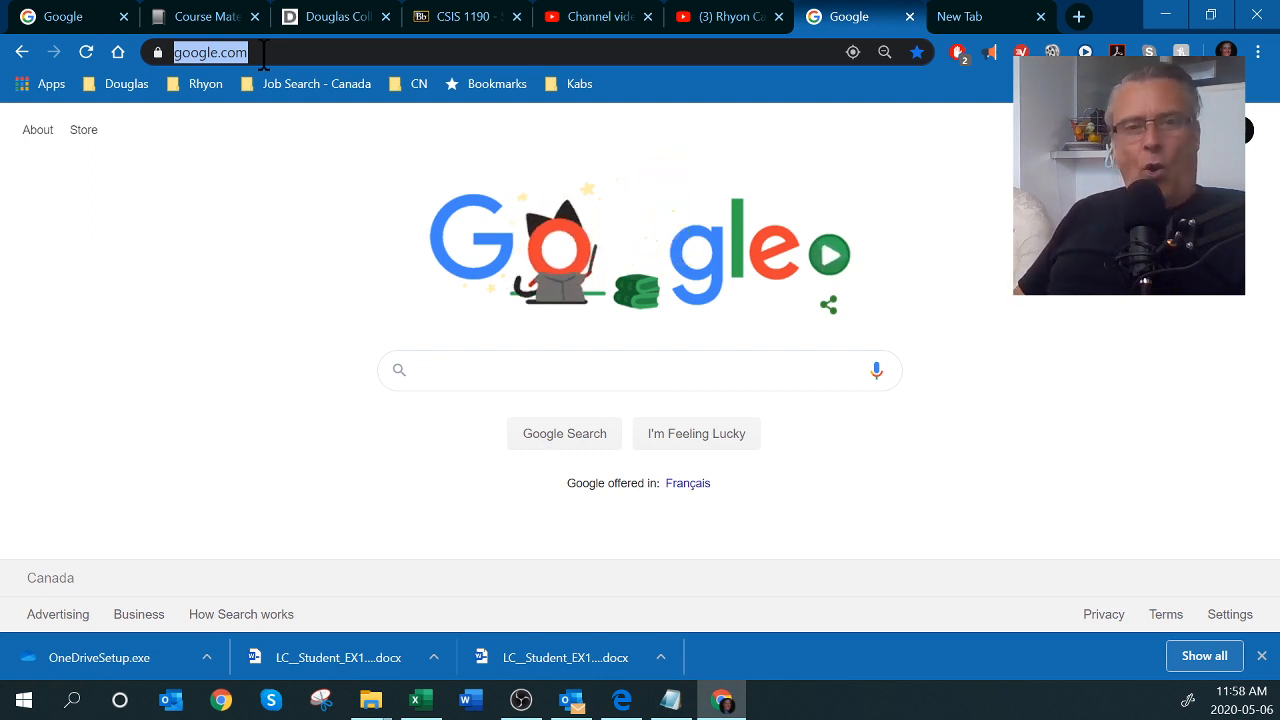
- Go to the office.com website
type("o")
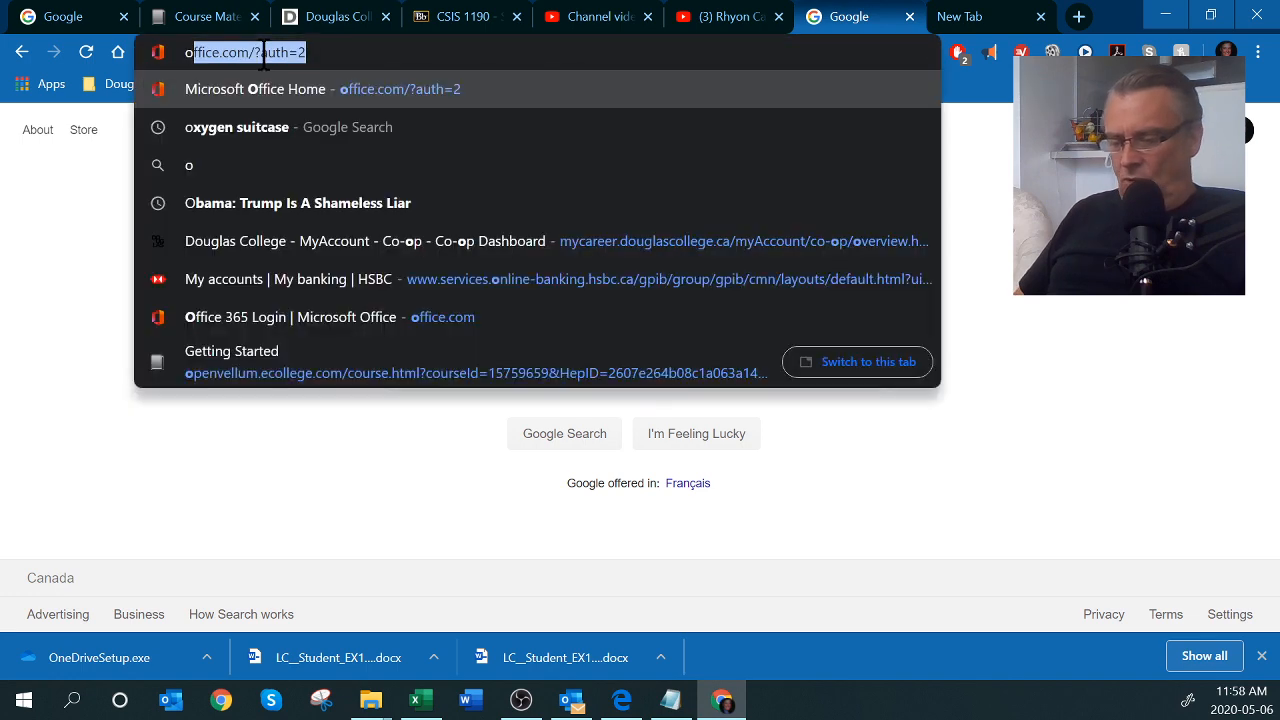
type("ffice.com")
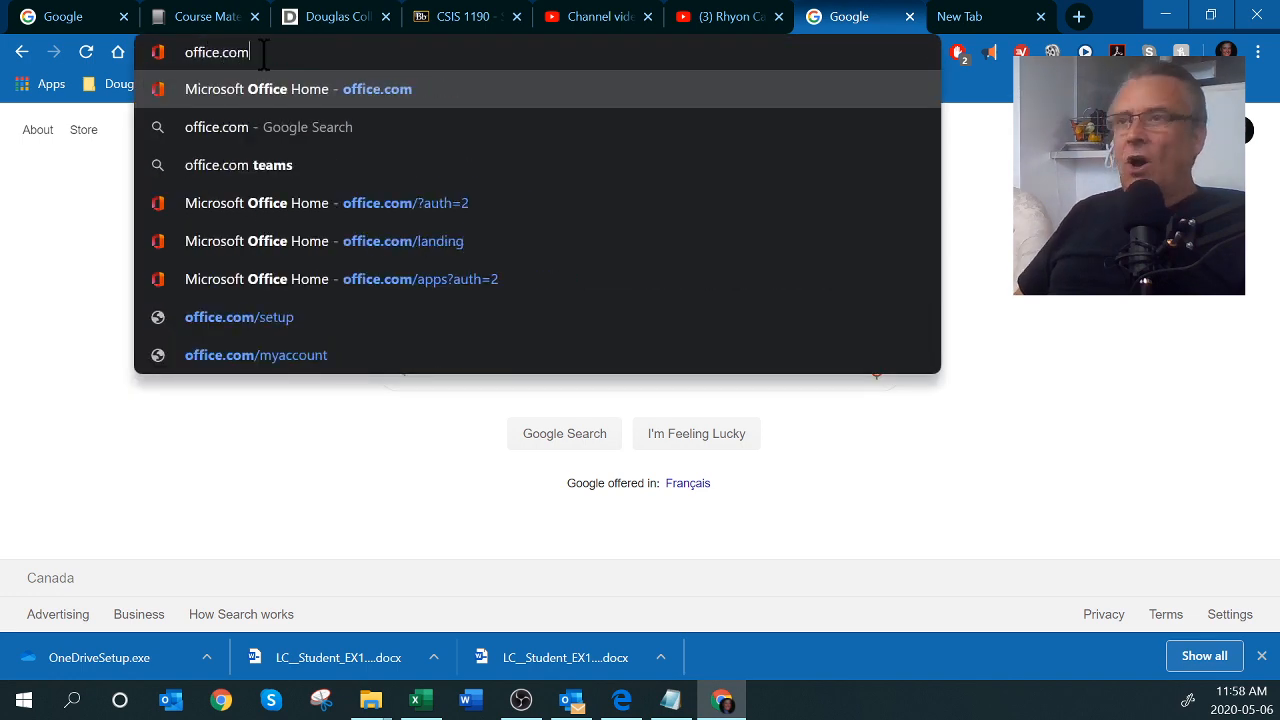
key("Return")
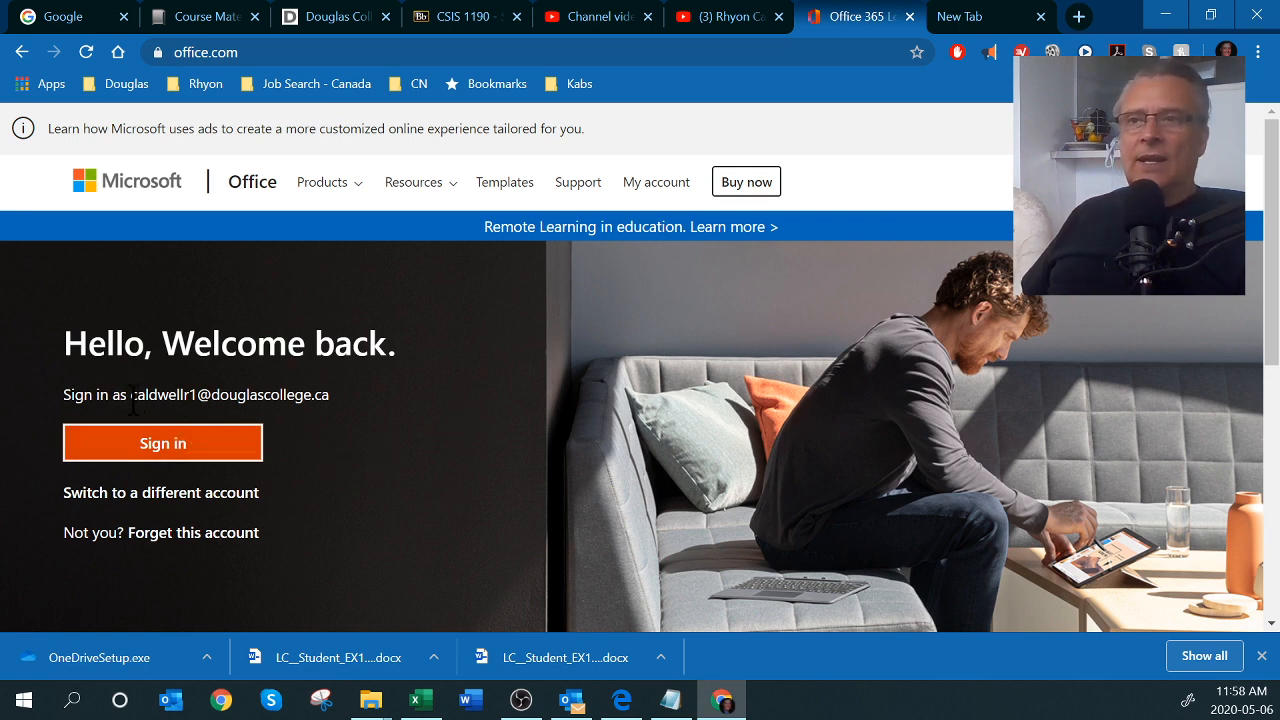
- Sign in to Office 365 with the remembered college account and its saved password
left_click_drag(130, 396, 333, 403)
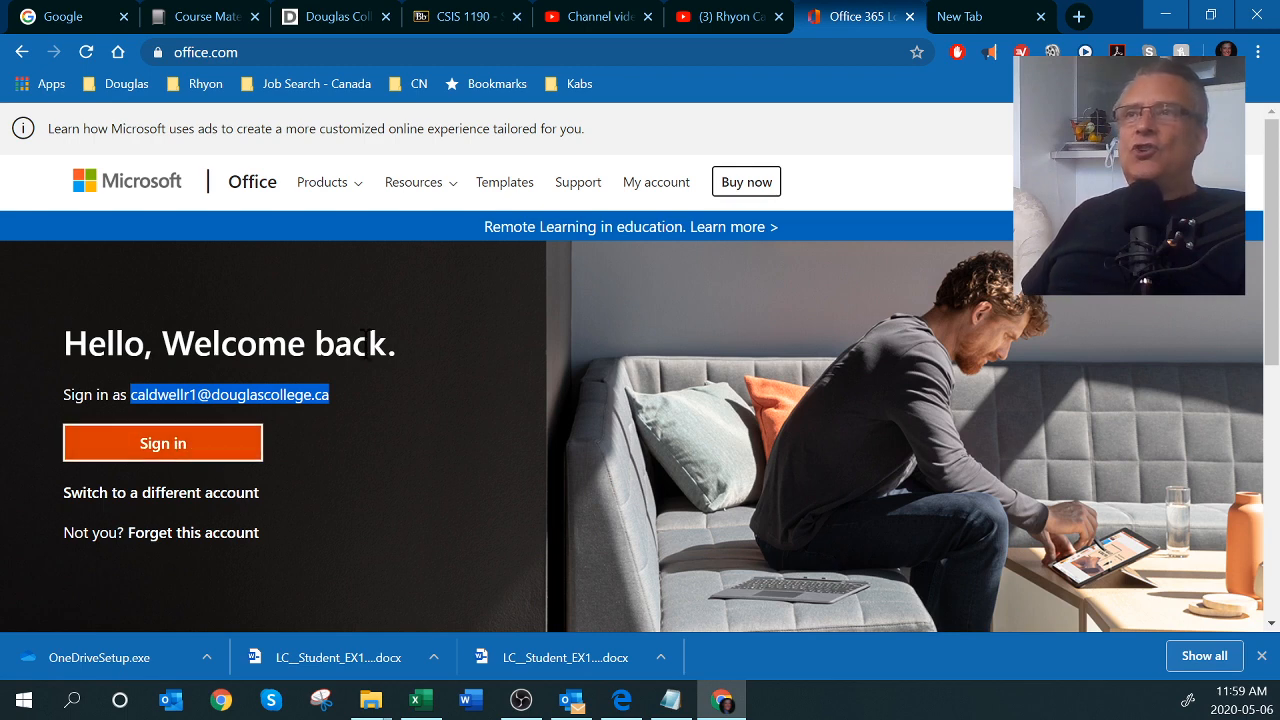
left_click(163, 455)
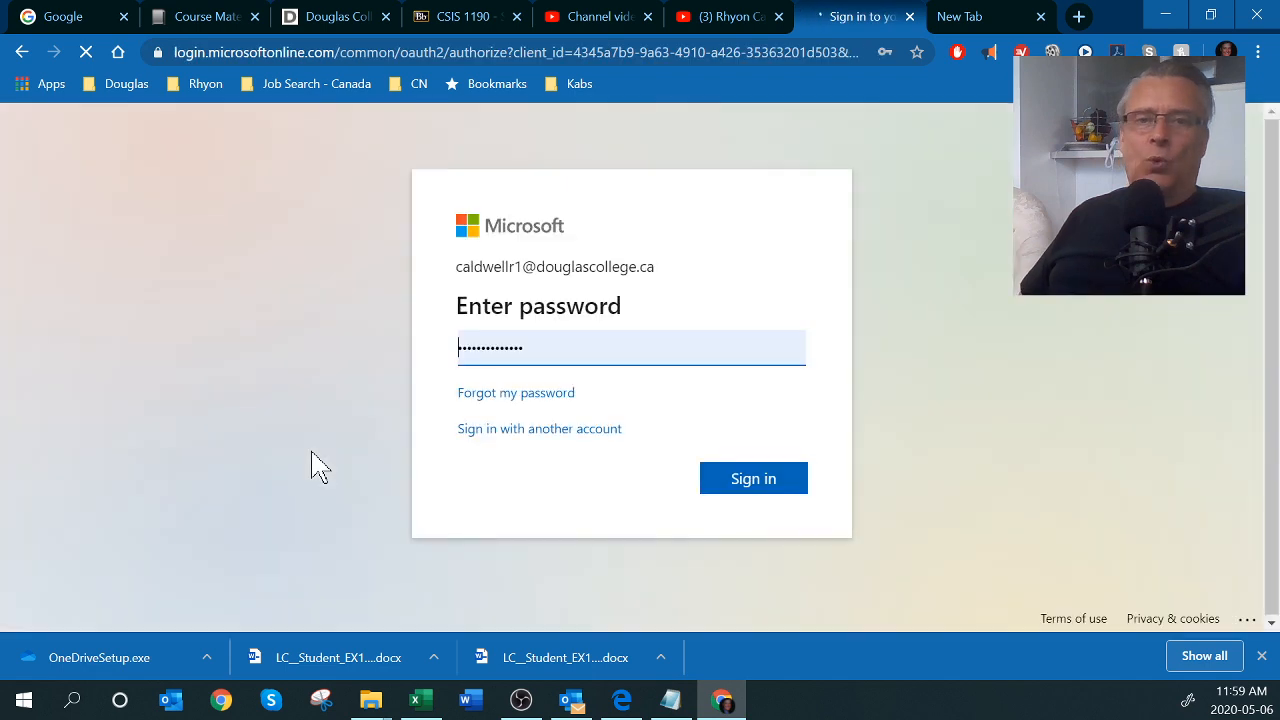
left_click(740, 486)
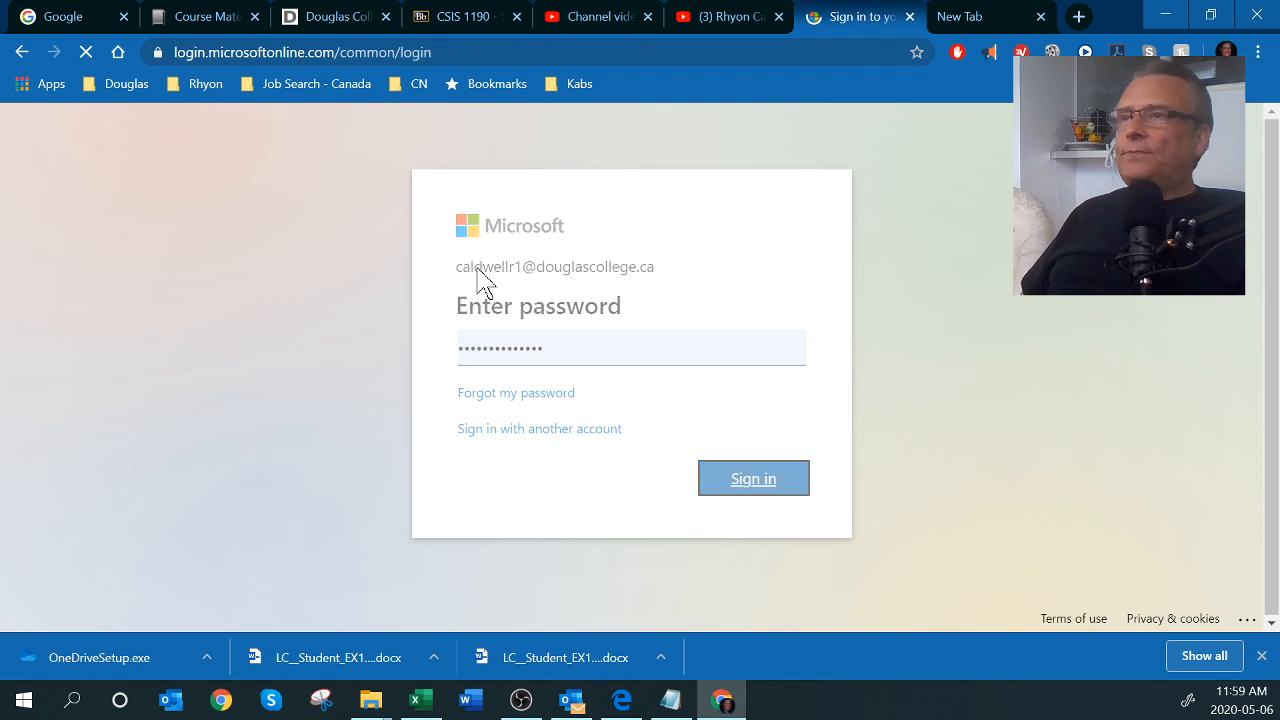
left_click(766, 480)
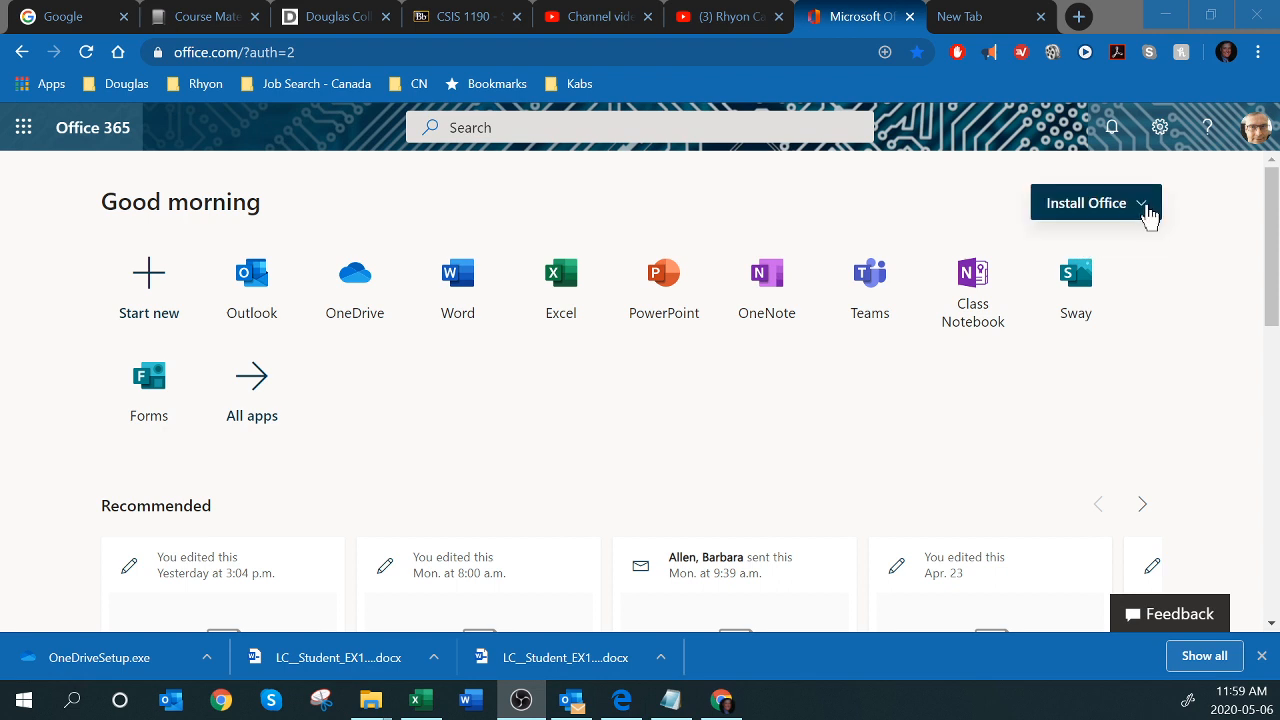
- Open the other Office install options and review how many PCs and Macs the account covers, dismissing the mail notification
left_click(1140, 209)
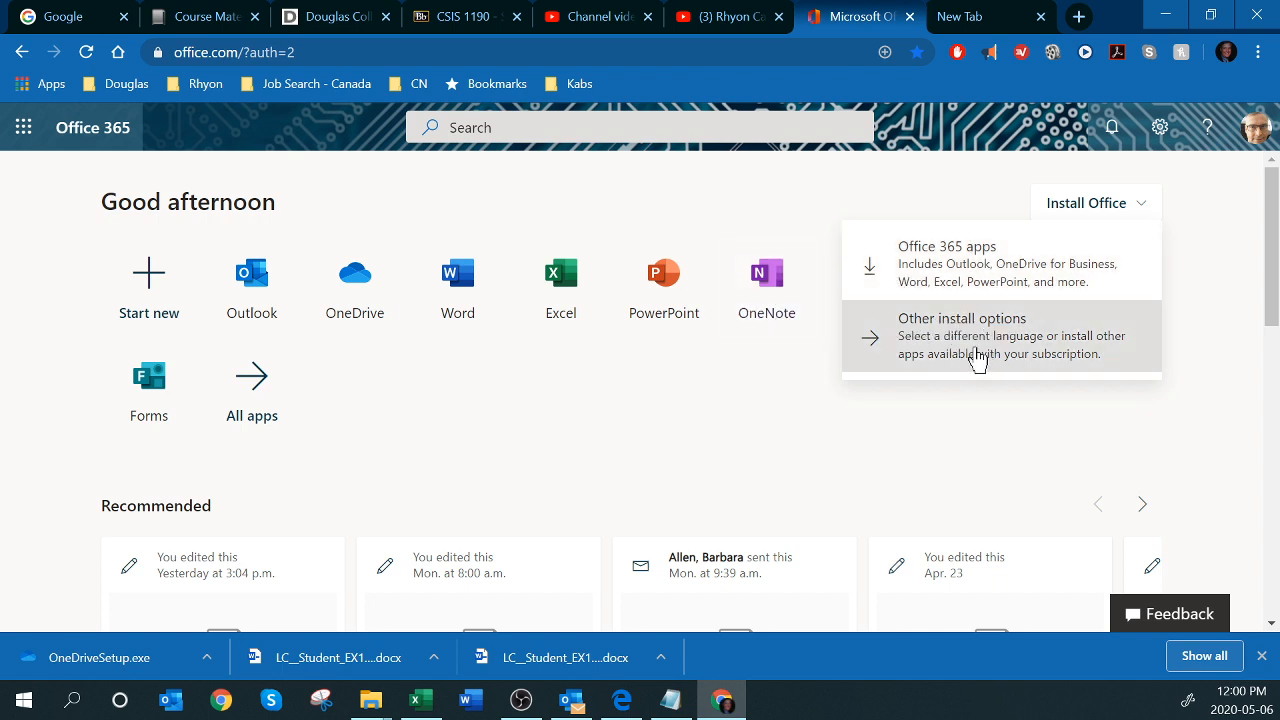
left_click(979, 352)
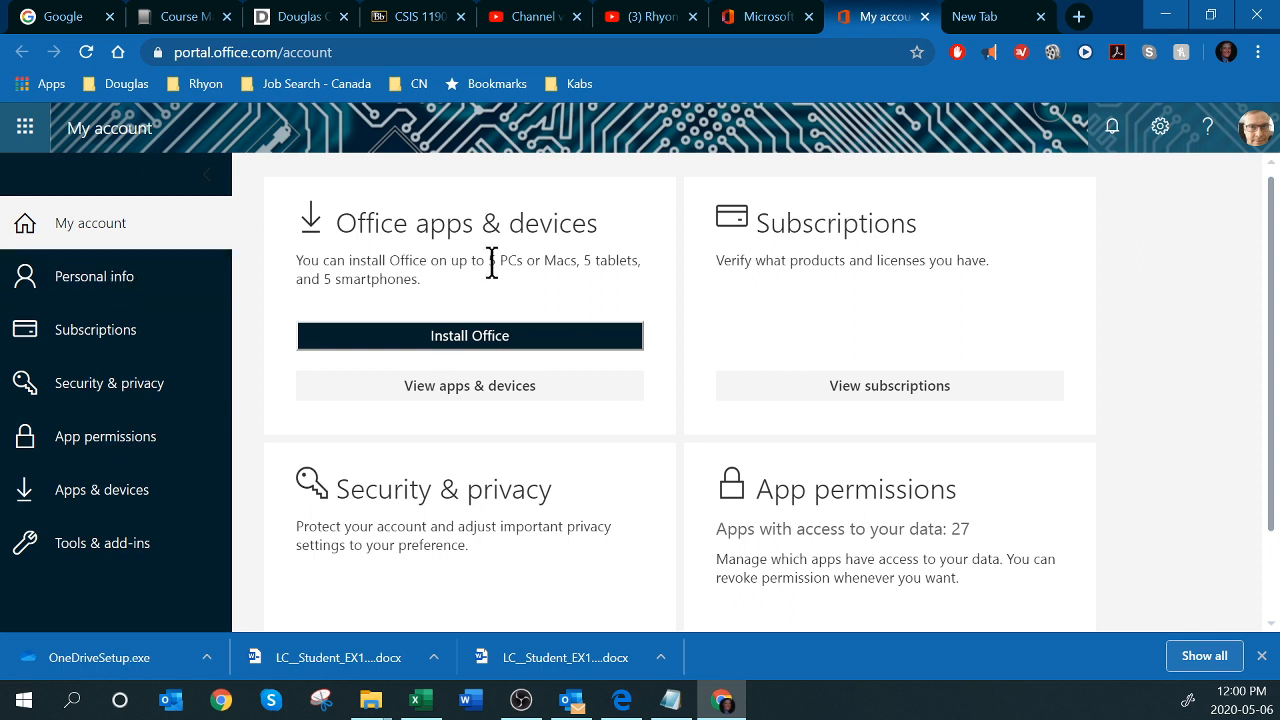
left_click_drag(495, 261, 579, 260)
left_click(550, 261)
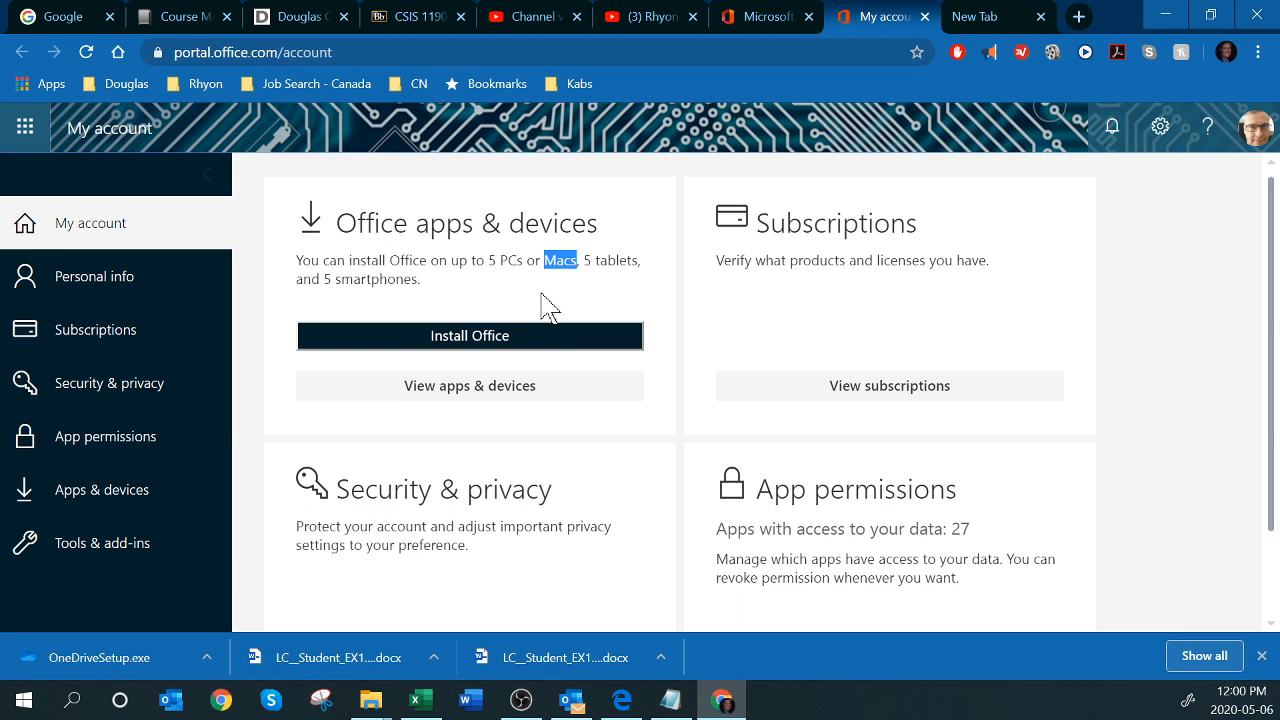
left_click(549, 260)
left_click_drag(544, 262, 575, 260)
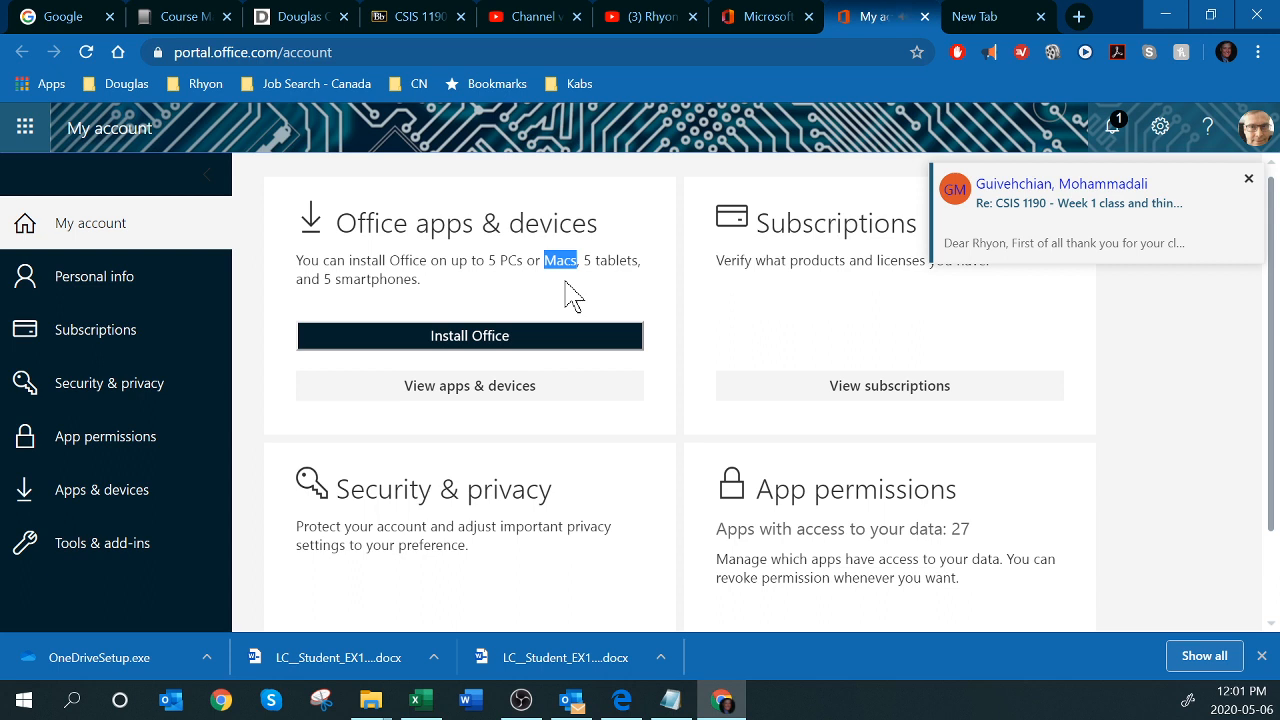
left_click(1248, 180)
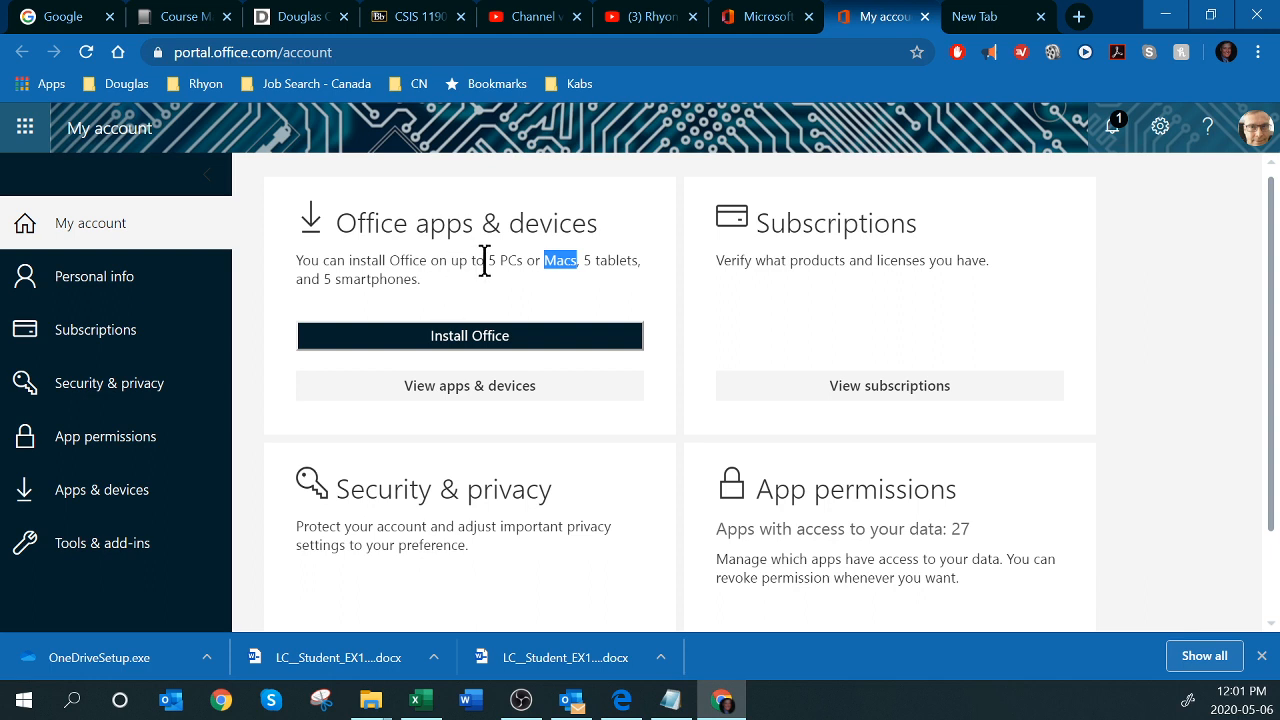
left_click_drag(484, 260, 519, 262)
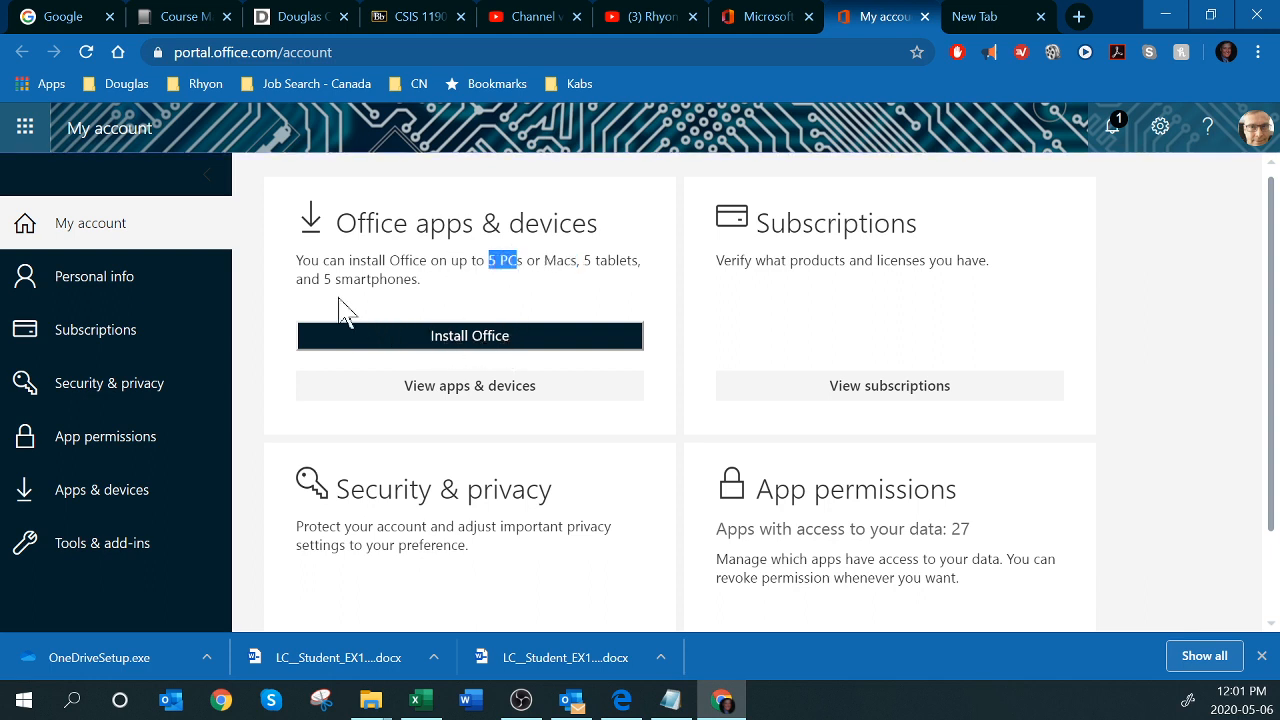
- Open the college OneDrive and sync its Documents library to the computer through Microsoft OneDrive
left_click(26, 136)
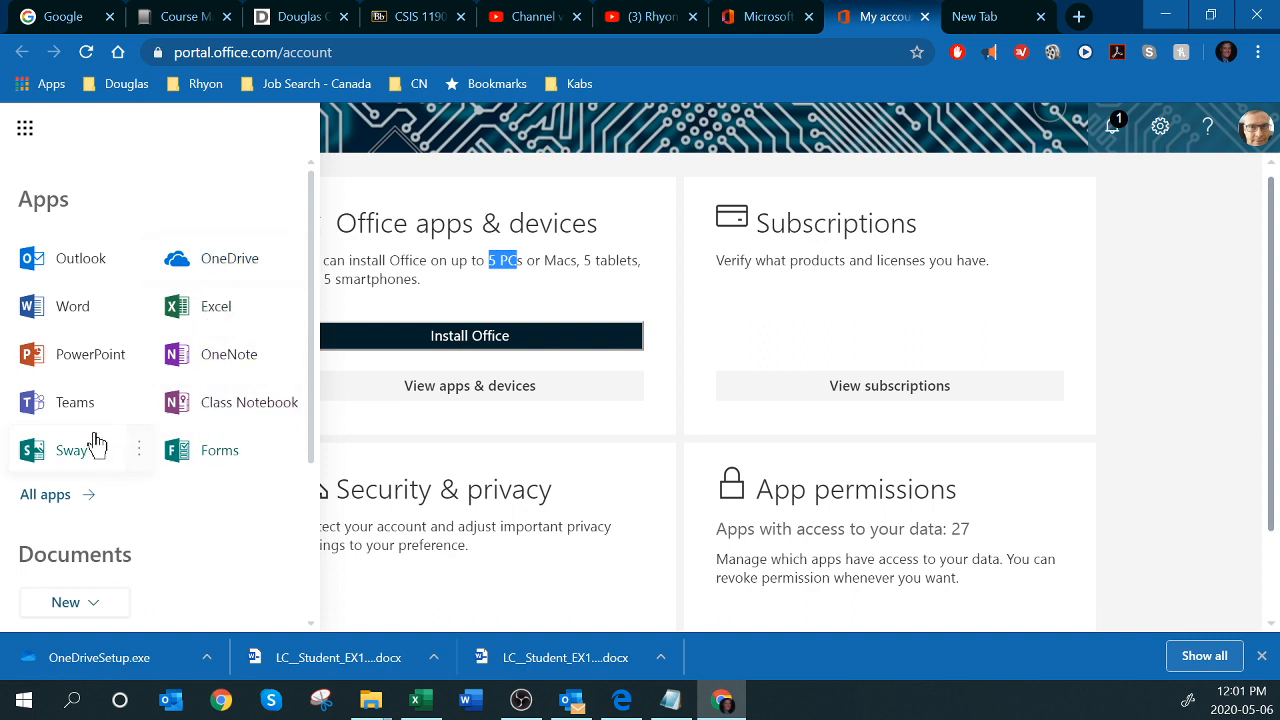
left_click(229, 262)
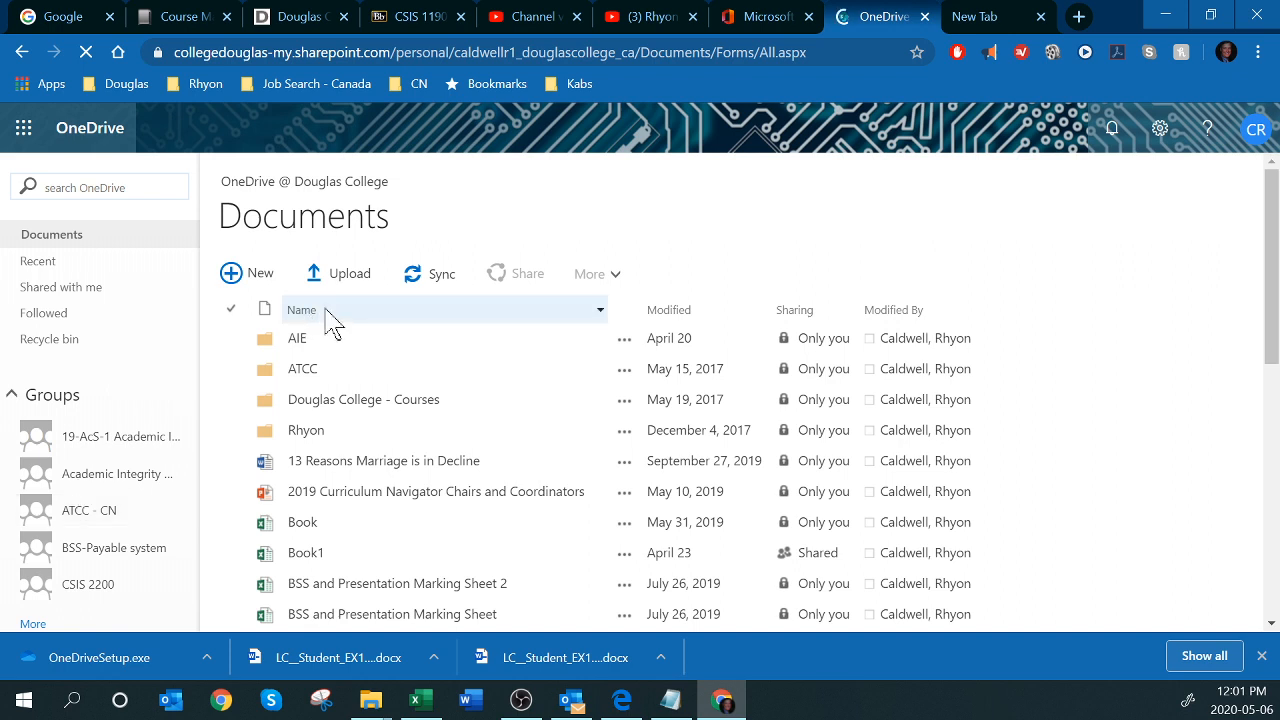
mouse_move(372, 705)
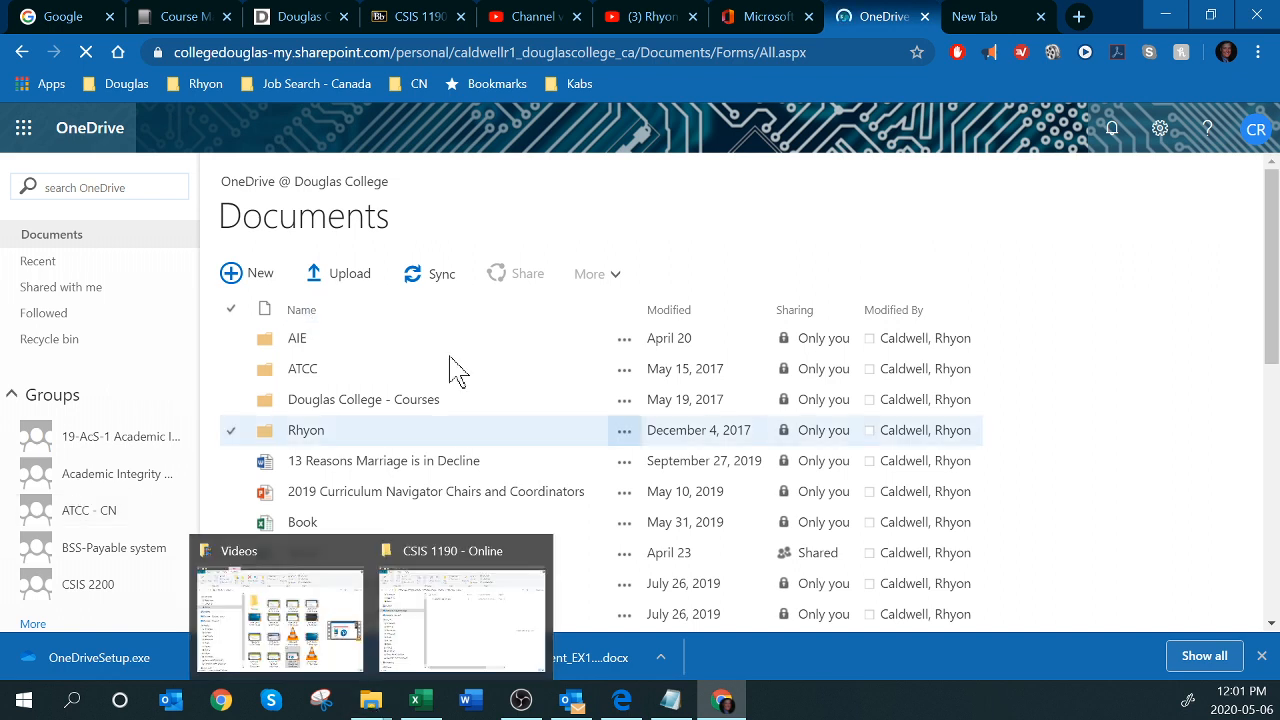
left_click(441, 285)
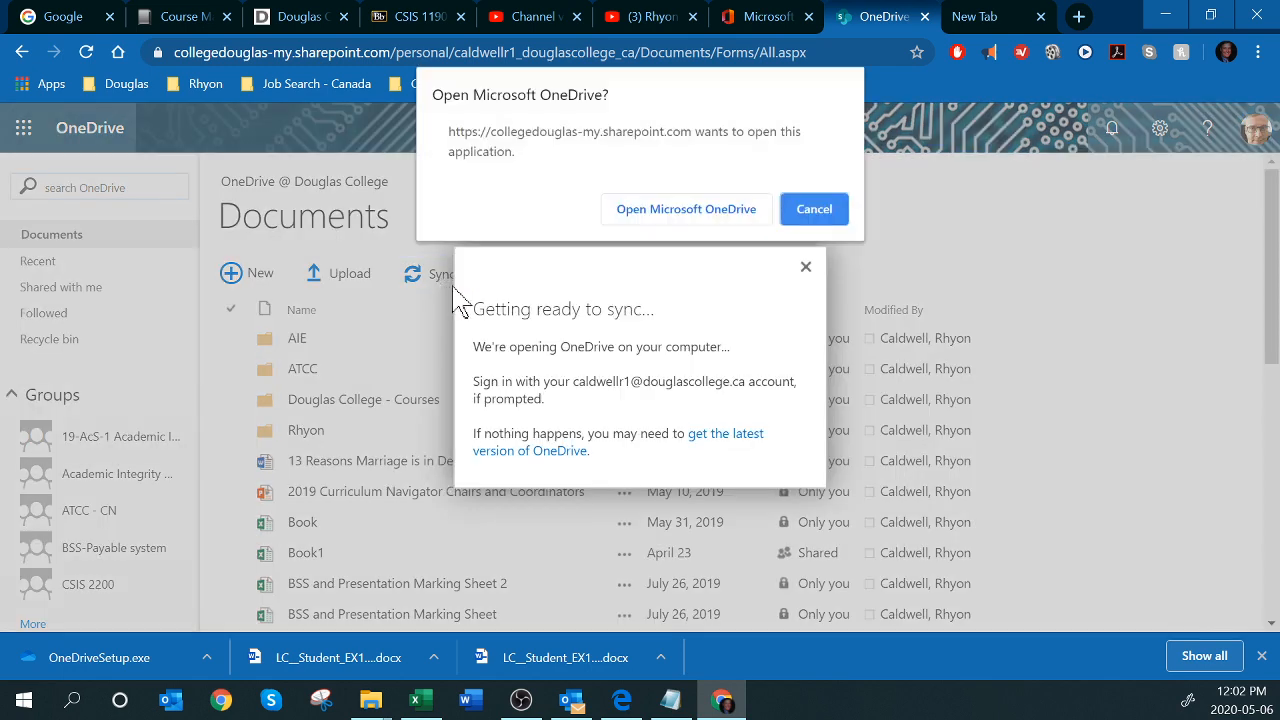
left_click(709, 220)
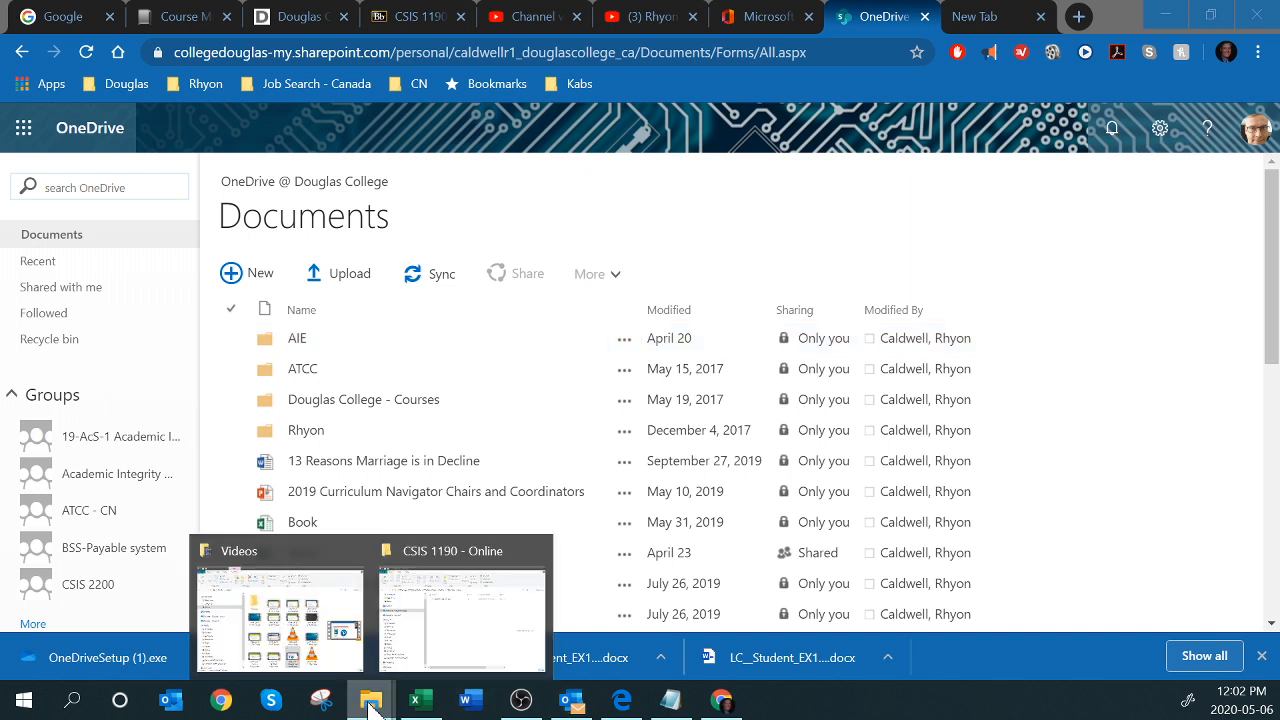
- Switch to File Explorer and open Week 2 - Word 1 2 3 under OneDrive - Douglas College, Douglas College - Courses, CSIS 1190 - Online
left_click(460, 628)
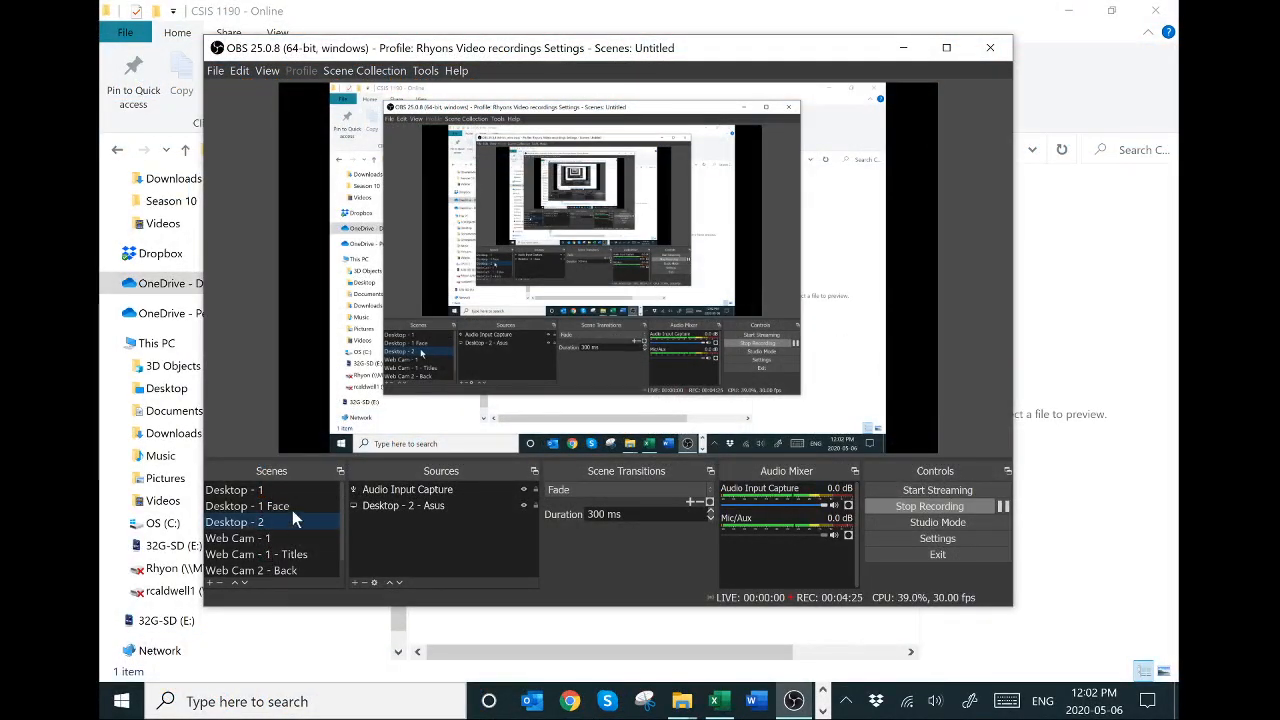
left_click(898, 52)
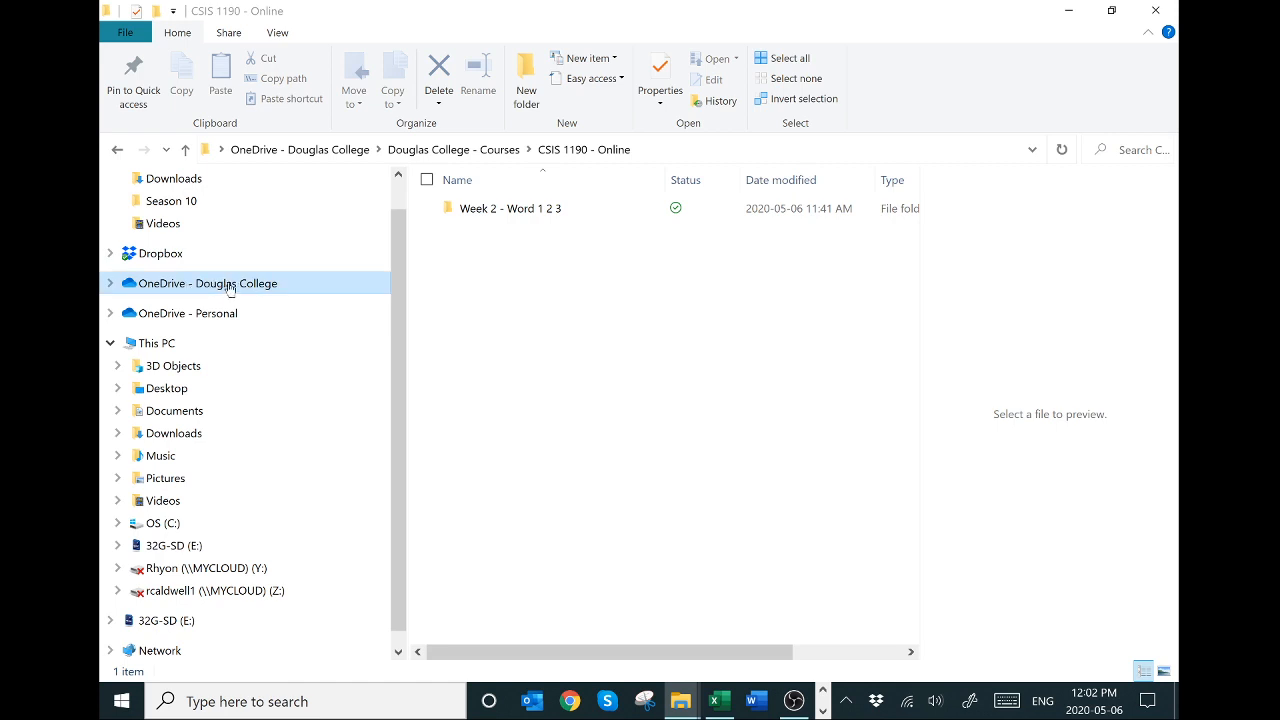
left_click(163, 288)
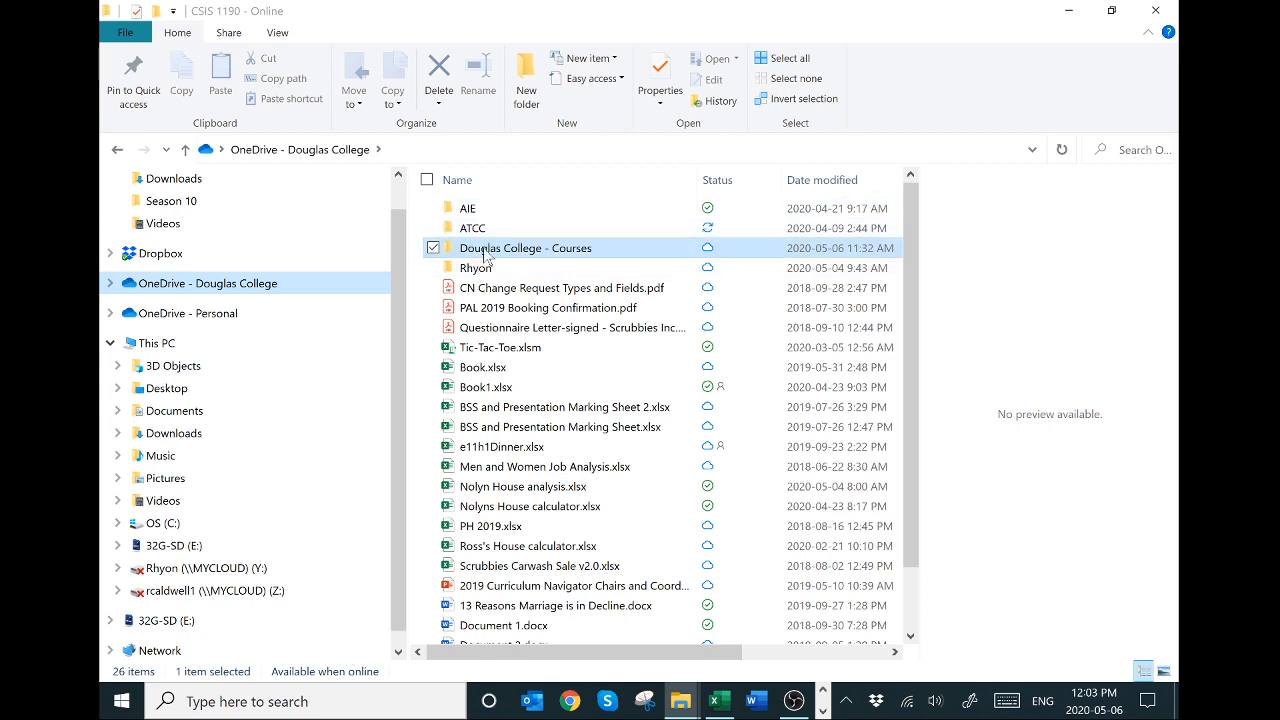
double_click(487, 252)
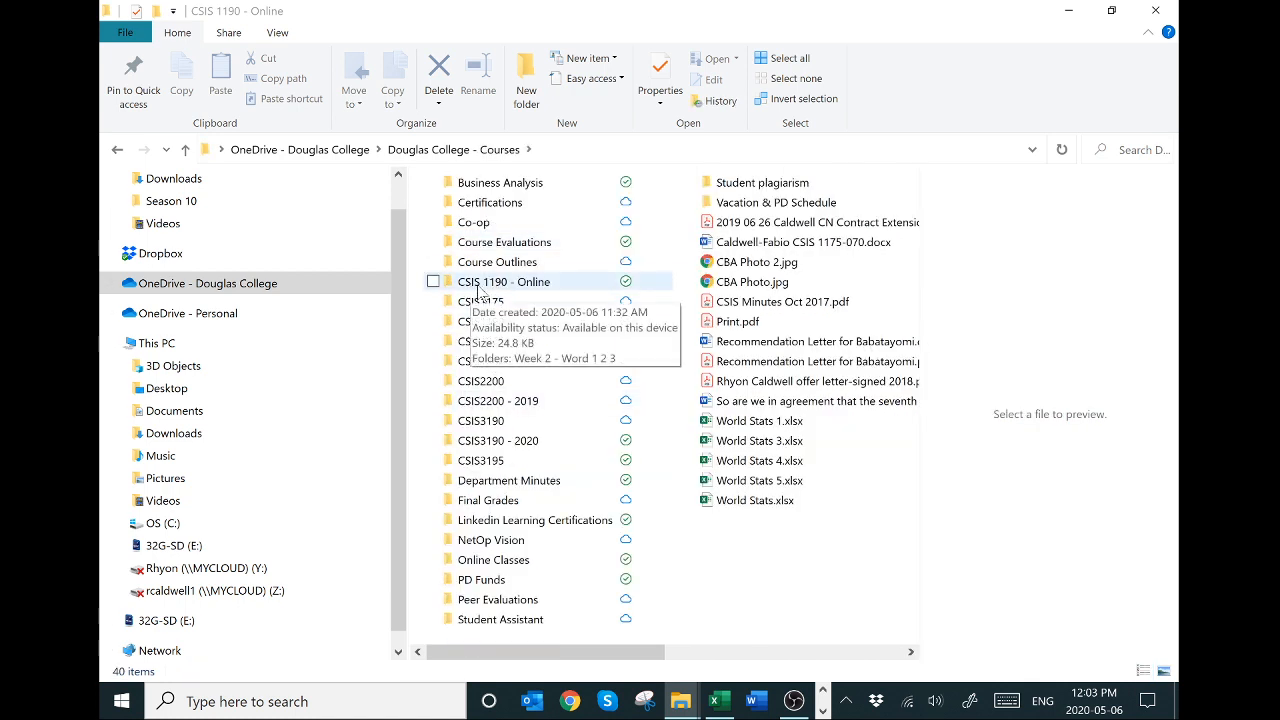
left_click(482, 289)
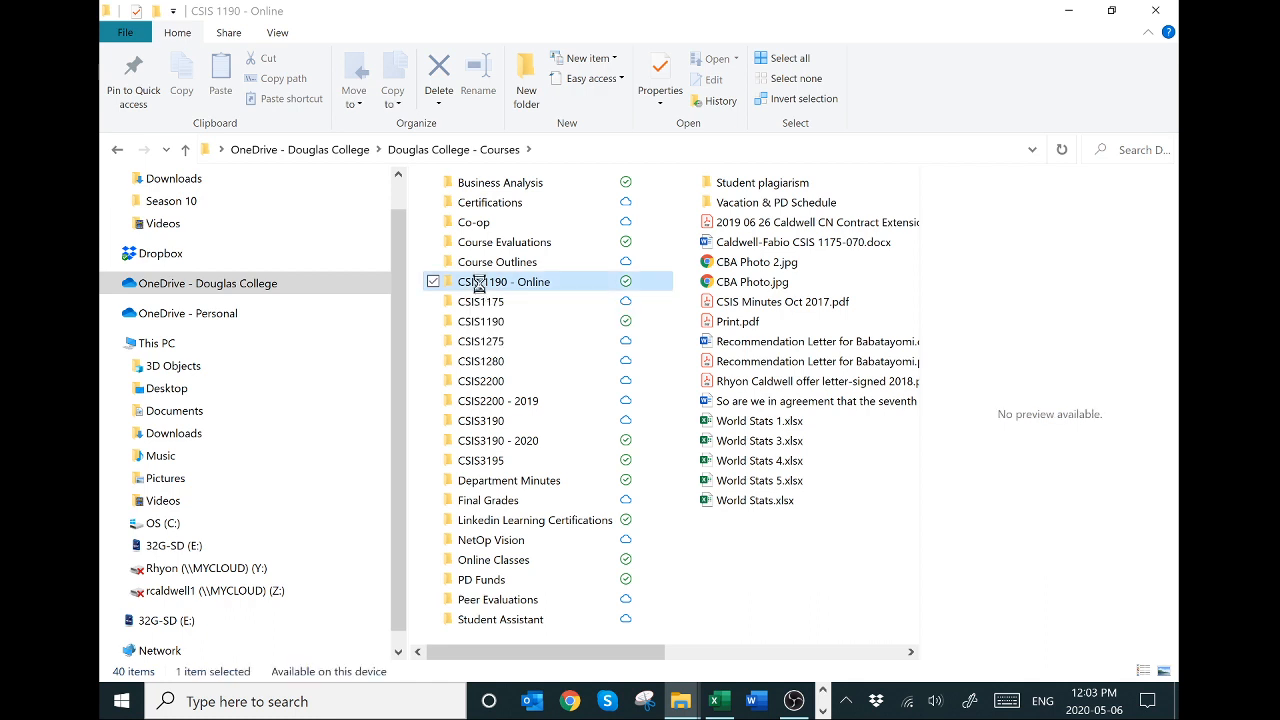
double_click(482, 286)
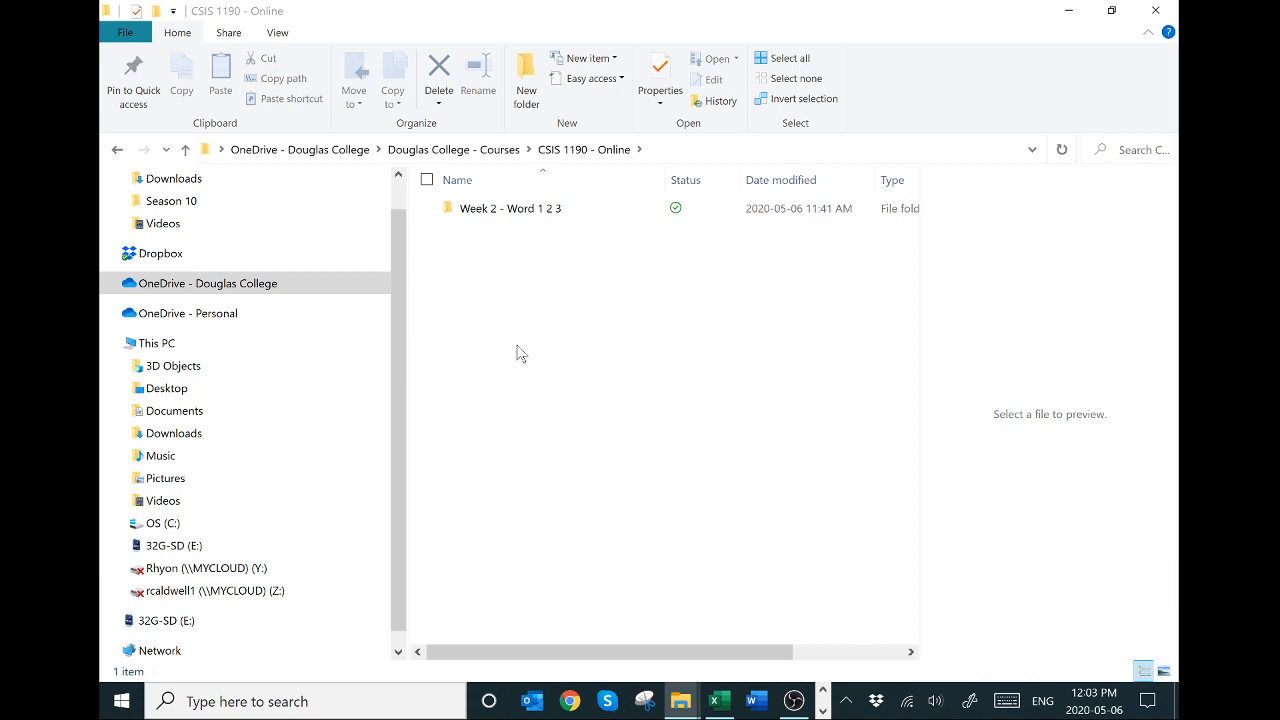
left_click(481, 214)
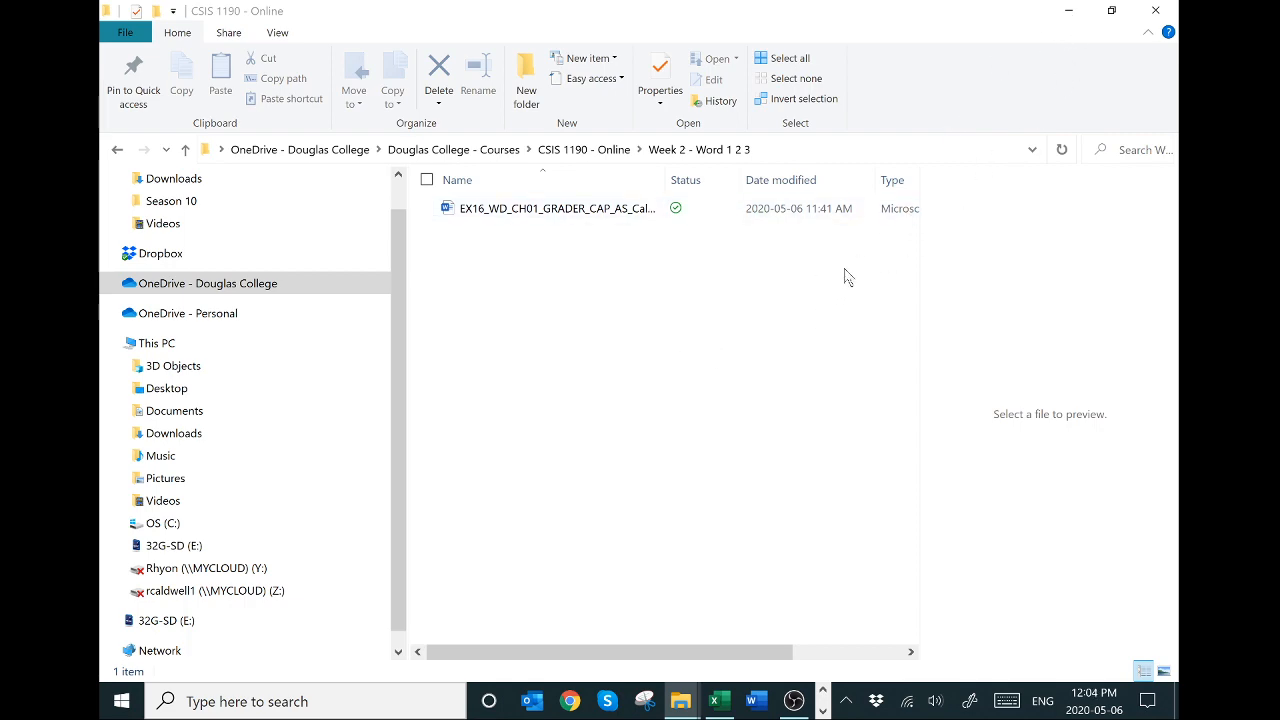
- Switch to OBS and activate the Desktop - 1 Face scene
left_click(793, 701)
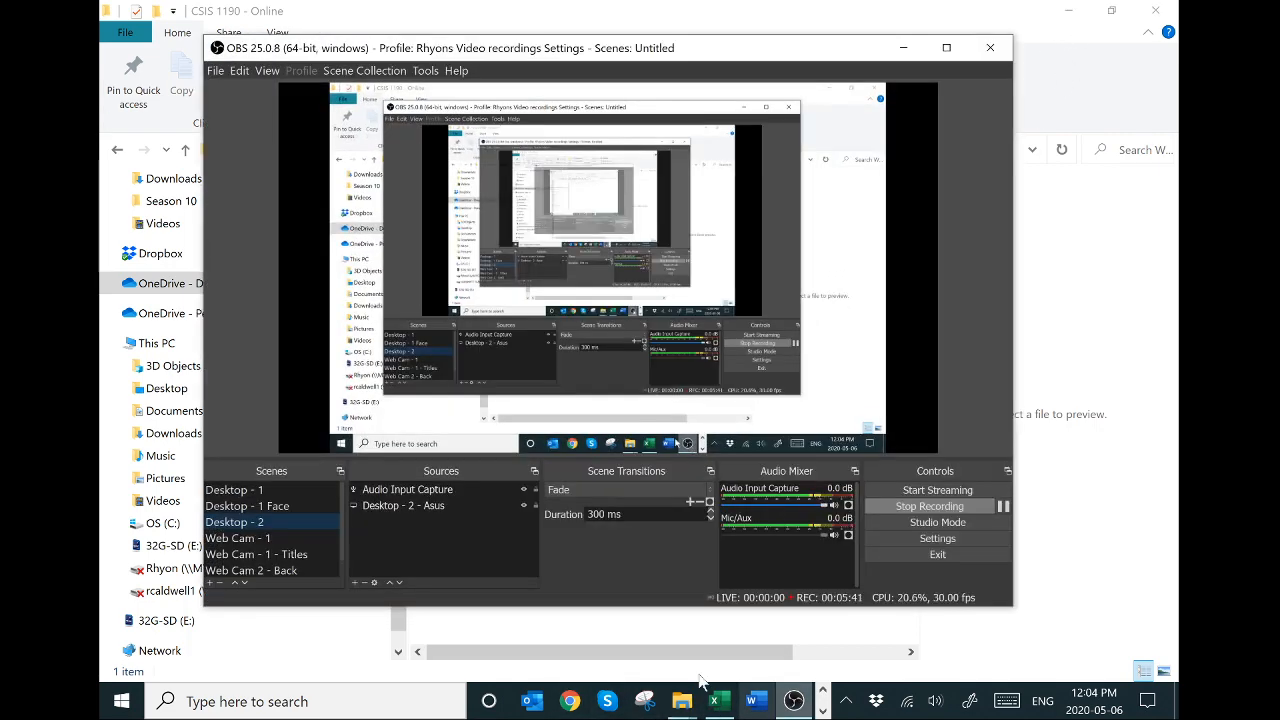
left_click(269, 506)
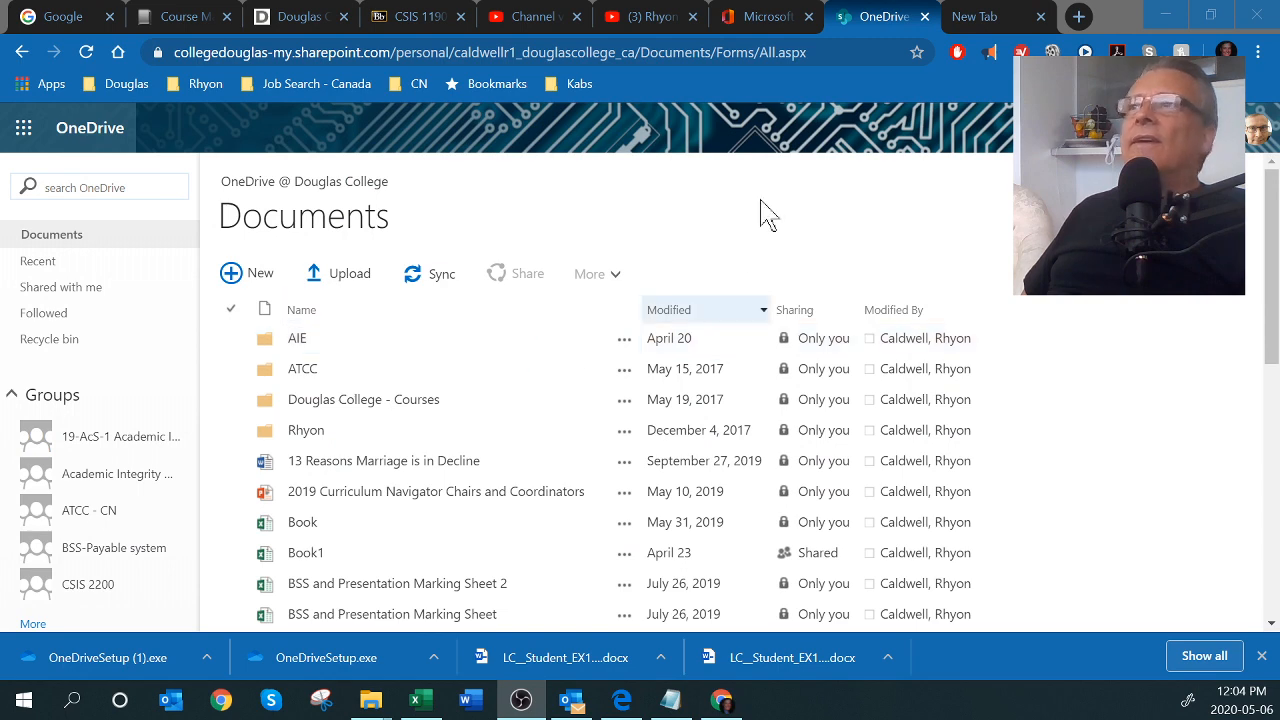
- Launch Excel for the web from OneDrive with a new blank workbook, and look over its Insert and Home commands
left_click(24, 136)
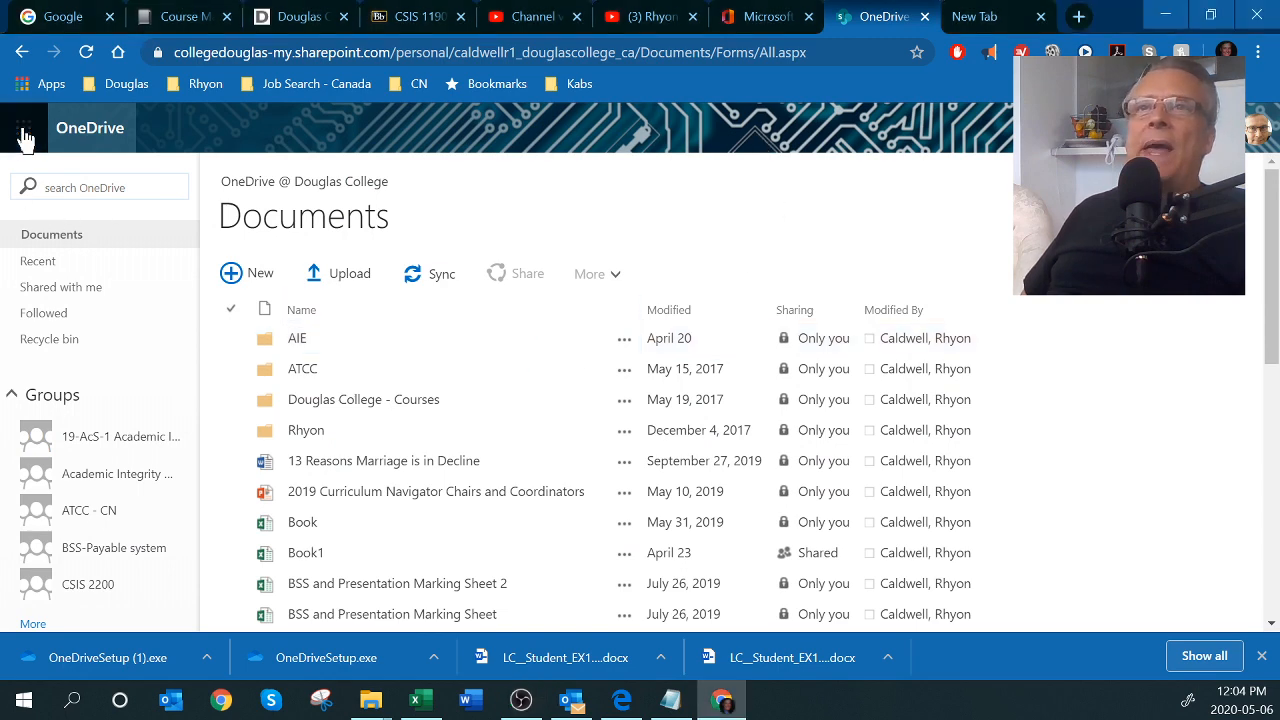
left_click(24, 136)
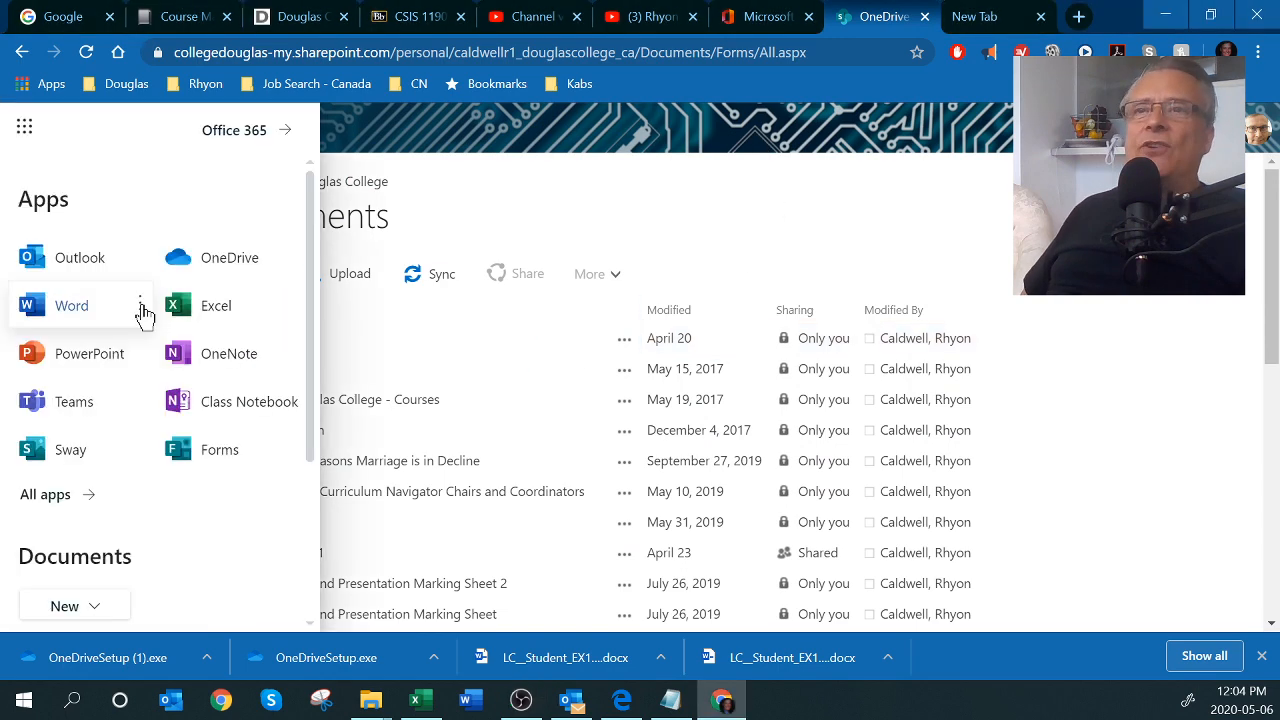
left_click(218, 320)
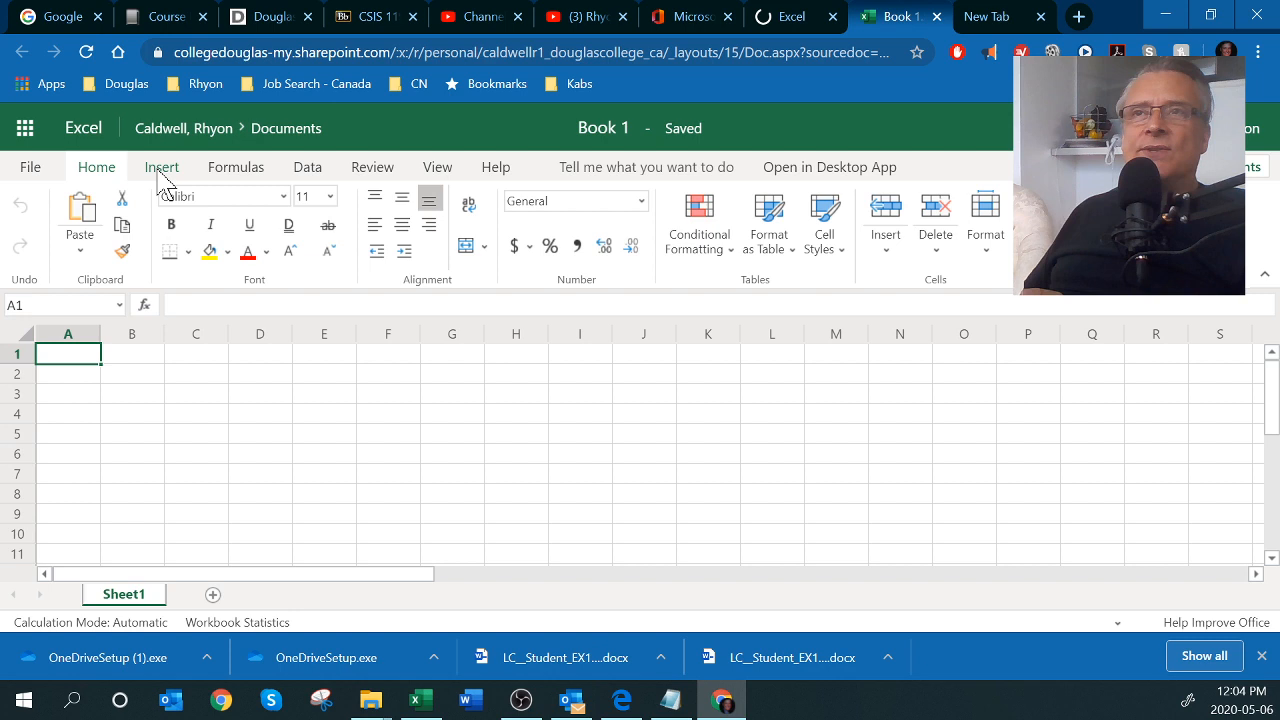
left_click(161, 170)
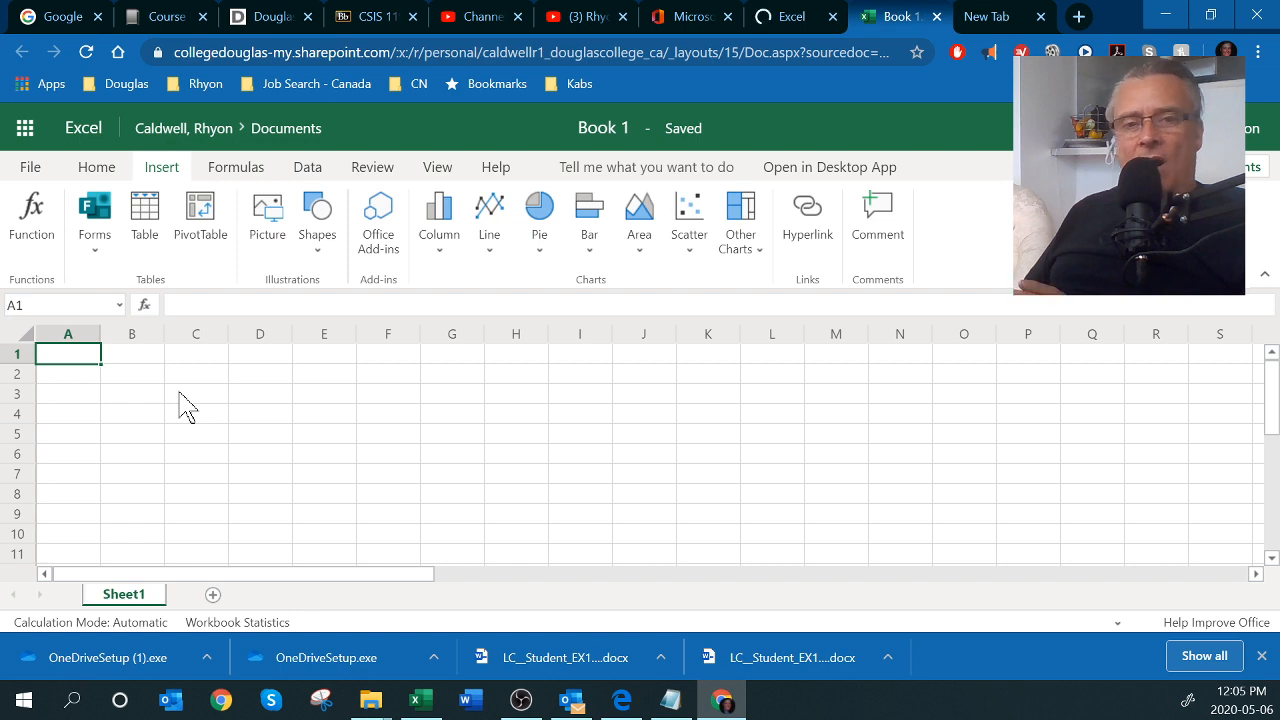
left_click(100, 168)
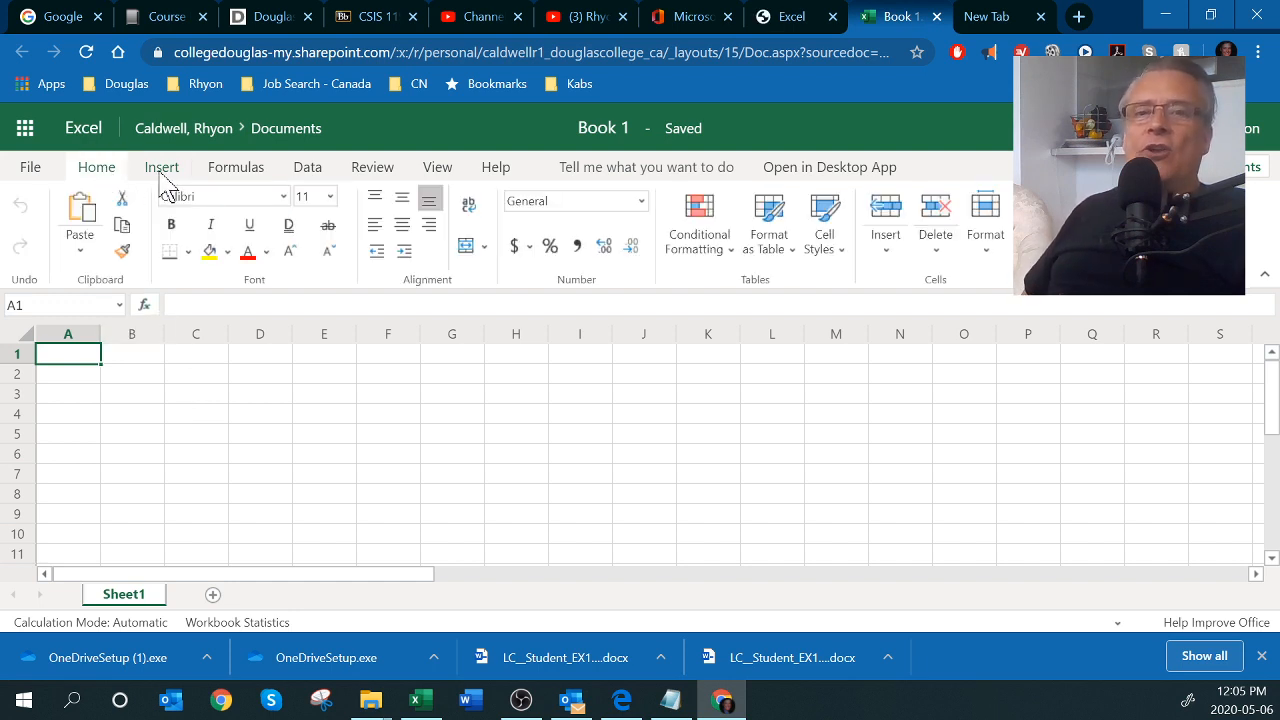